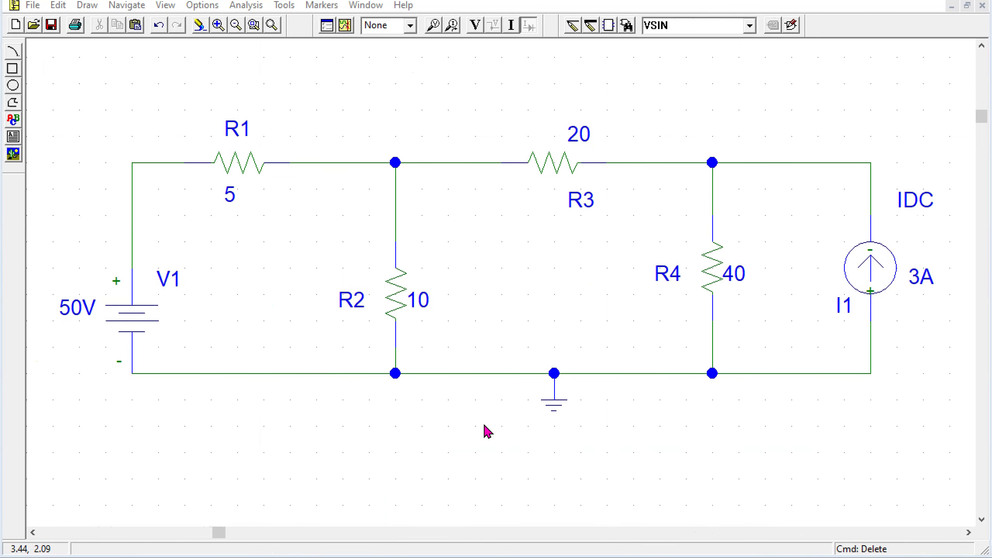
Step: Simulate the circuit and turn on both the bias voltage and bias current displays
left_click(457, 428)
left_click(373, 445)
left_click(499, 403)
left_click(346, 26)
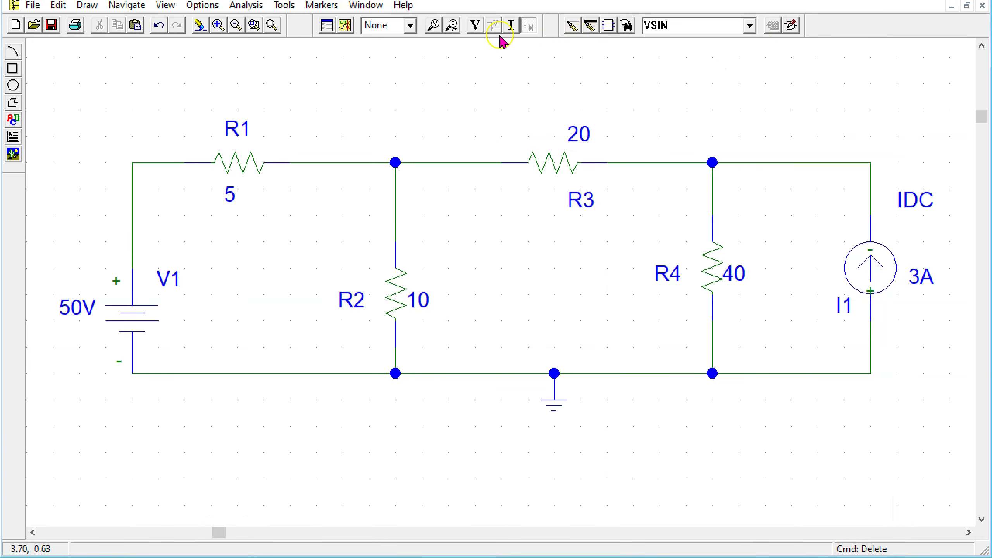
left_click(475, 26)
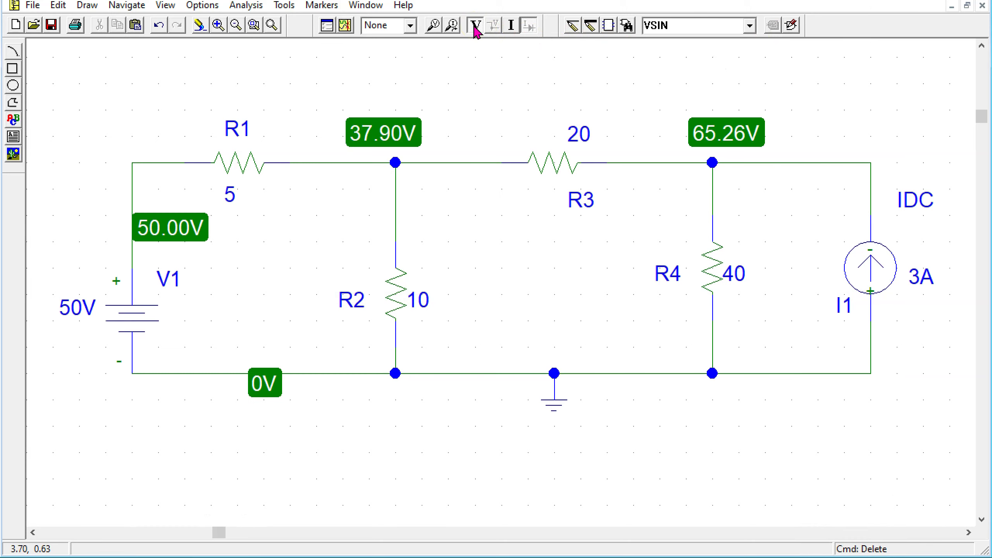
left_click(512, 26)
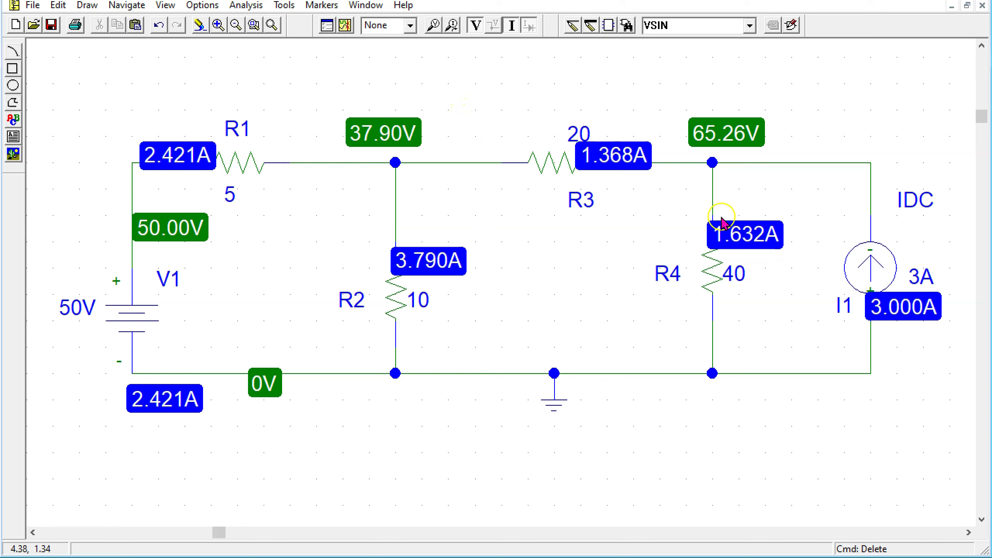
Step: Select R4's 1.632A current label to reveal its direction arrow
left_click(758, 243)
left_click(714, 244)
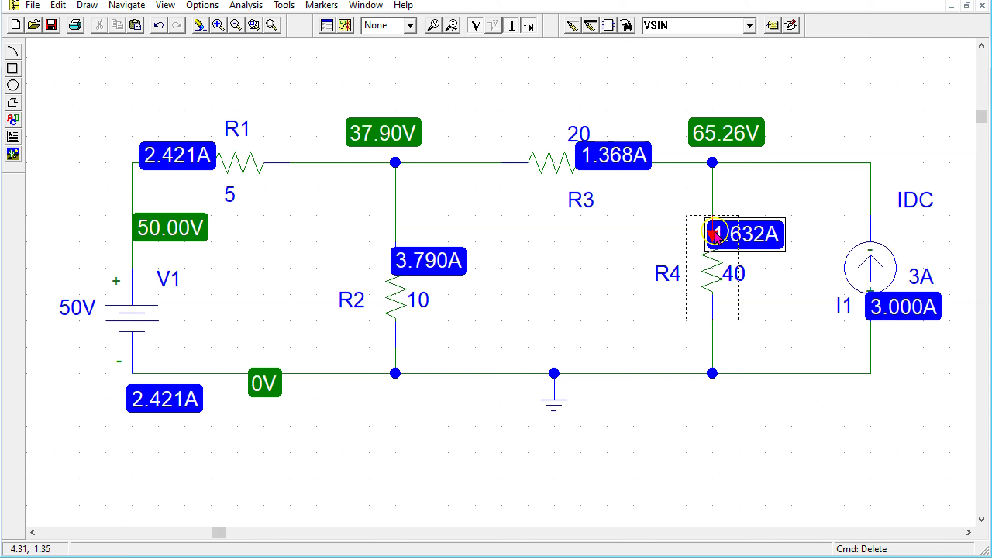
left_click(671, 282)
mouse_move(717, 187)
left_mouse_down()
mouse_move(722, 299)
mouse_move(715, 199)
mouse_move(711, 303)
left_mouse_up()
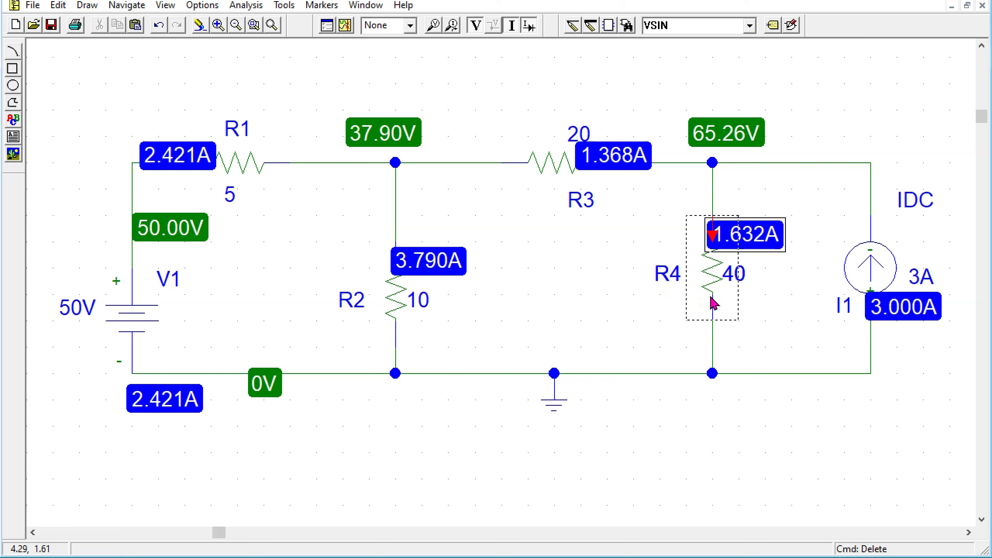
left_click_drag(897, 304, 916, 313)
left_click(916, 317)
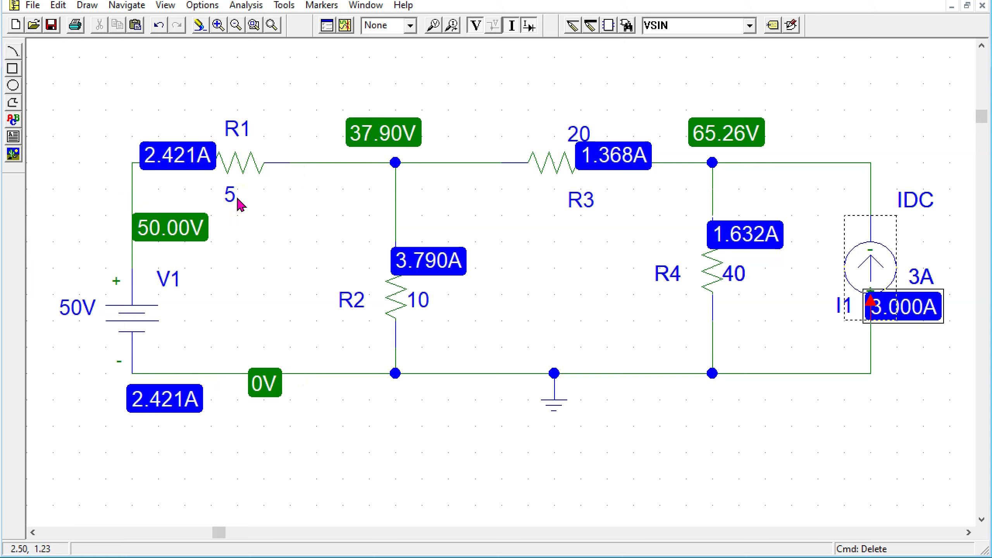
Step: Show current direction arrows for V1 and R1 (2.421A) and R3 (1.368A)
left_click(150, 404)
left_click(178, 156)
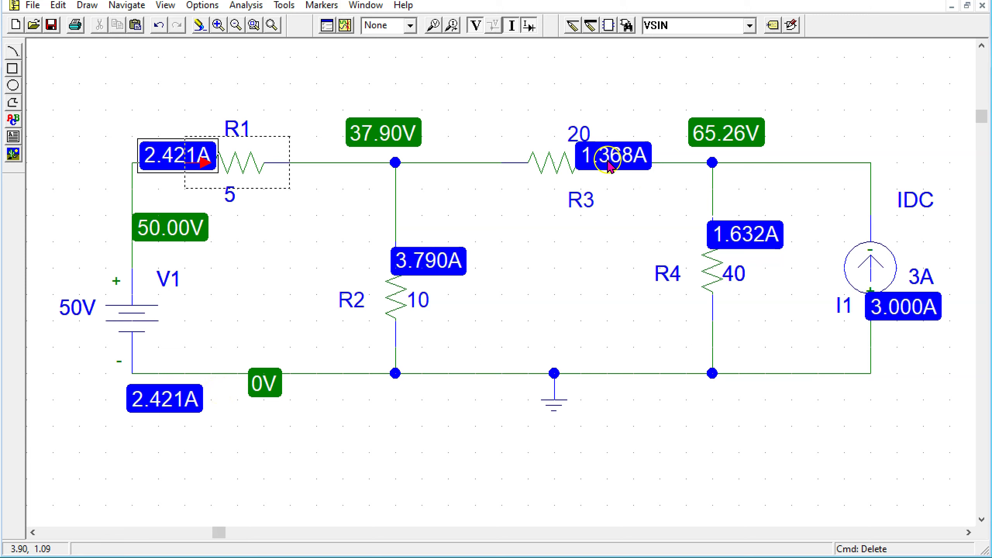
left_click(620, 164)
left_click(629, 158)
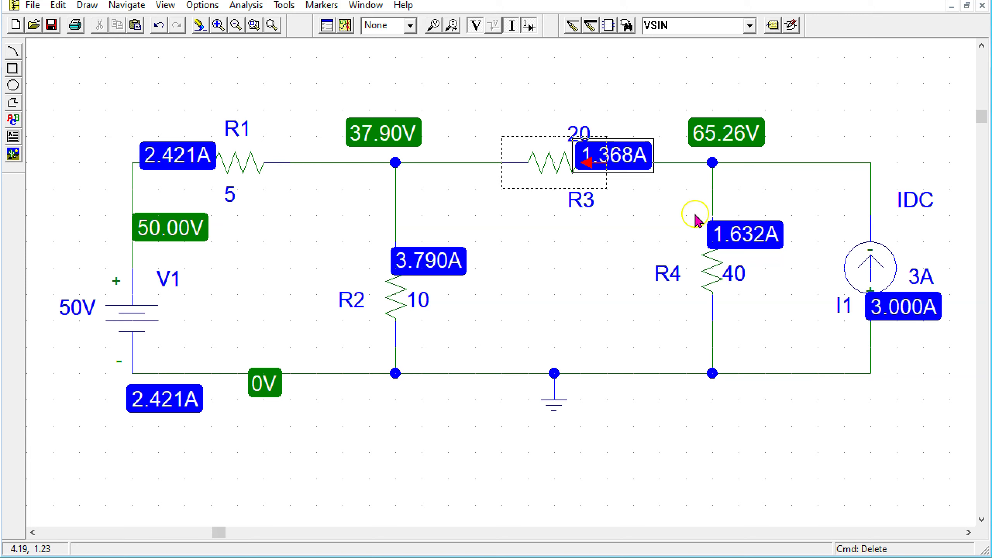
Step: Display all direction arrows together: R4 1.632A, I1 3.000A, R2 3.790A, R1 and V1
left_click(768, 238, "shift")
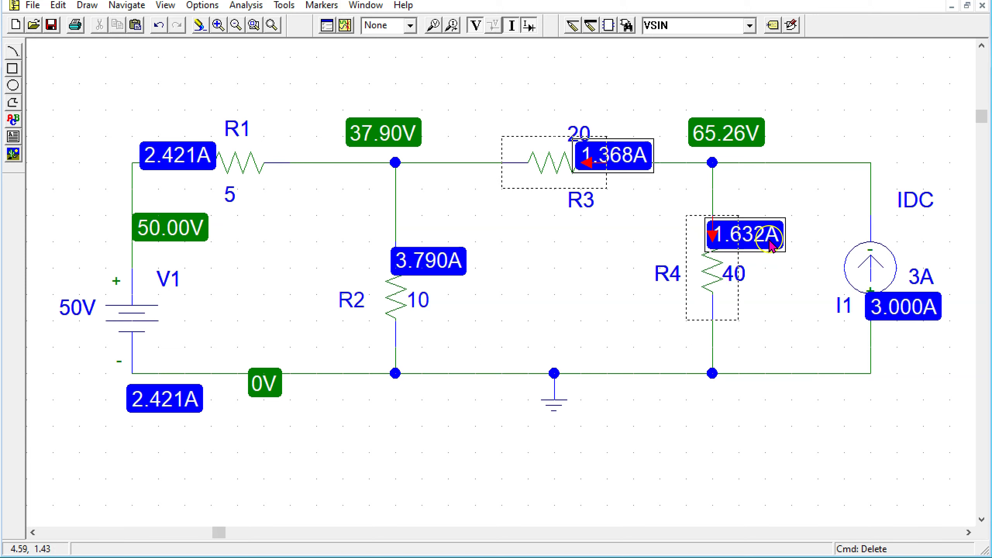
left_click(922, 311, "shift")
left_click(452, 274, "shift")
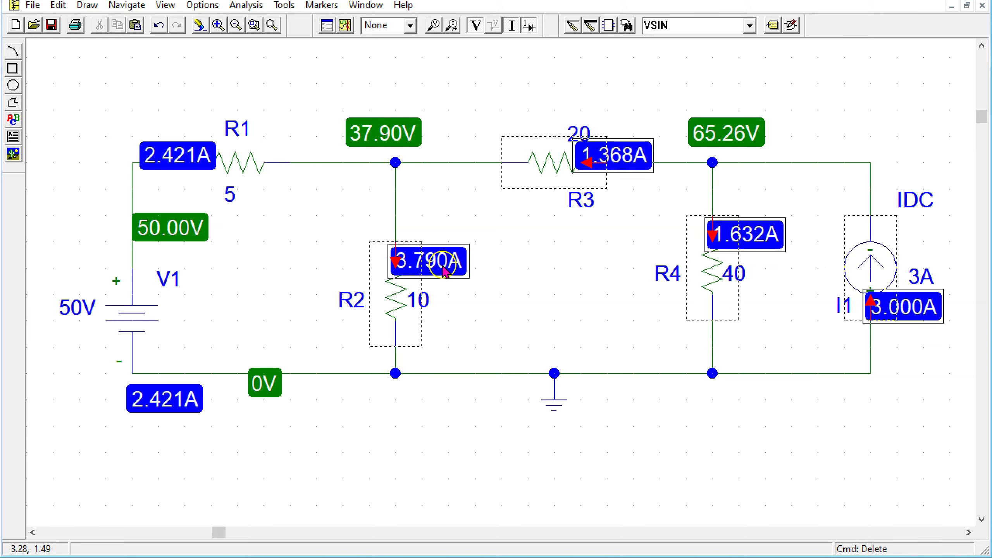
left_click(156, 156, "shift")
left_click(155, 401, "shift")
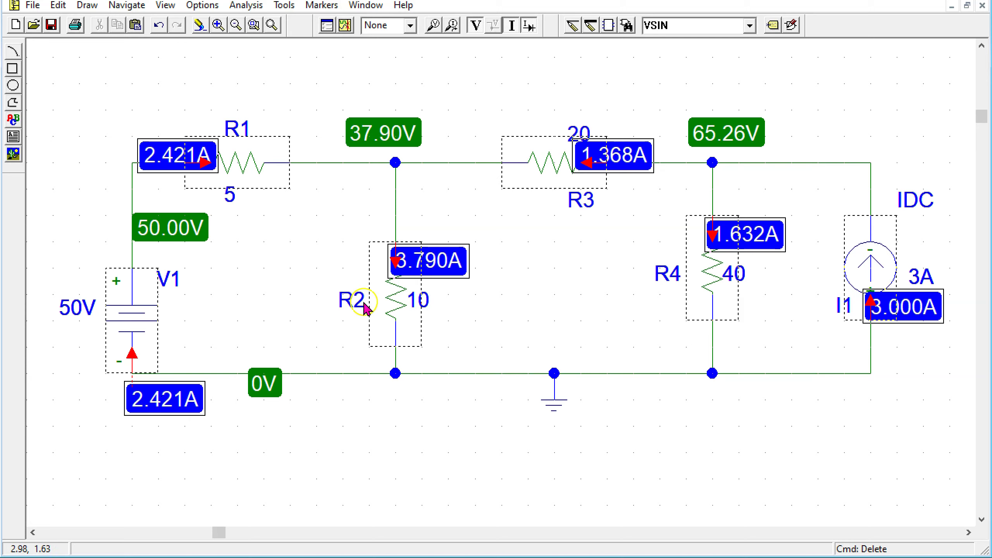
left_click(543, 184)
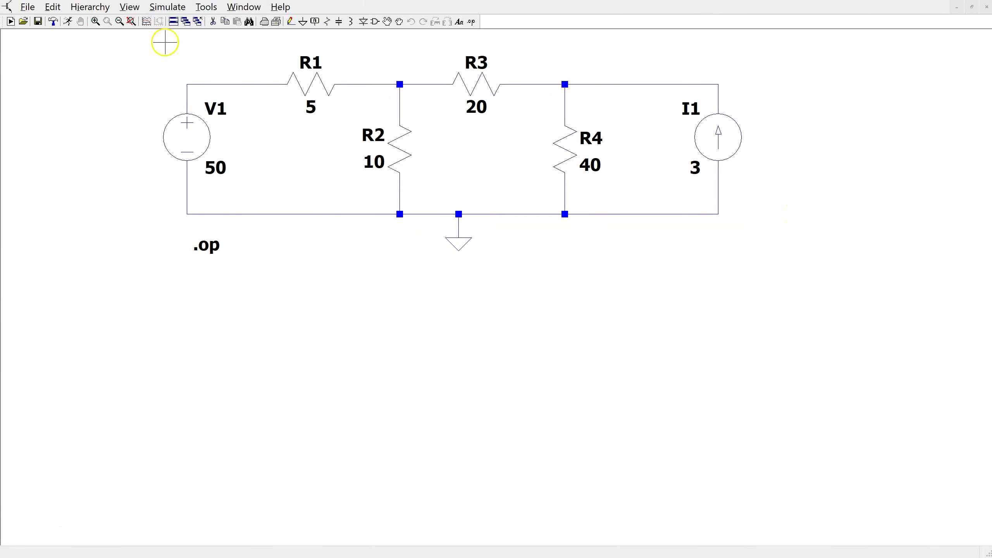
Step: Run the .op analysis, read I(R3)=1.36842, I(R4)=1.63158 and I(R2)=-3.78947, then close the results
left_click(68, 22)
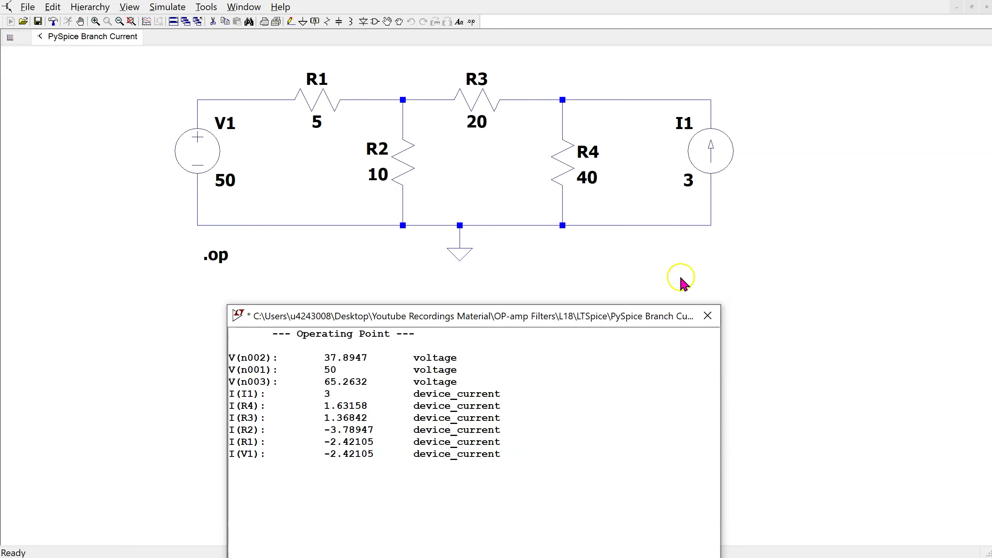
left_click(707, 315)
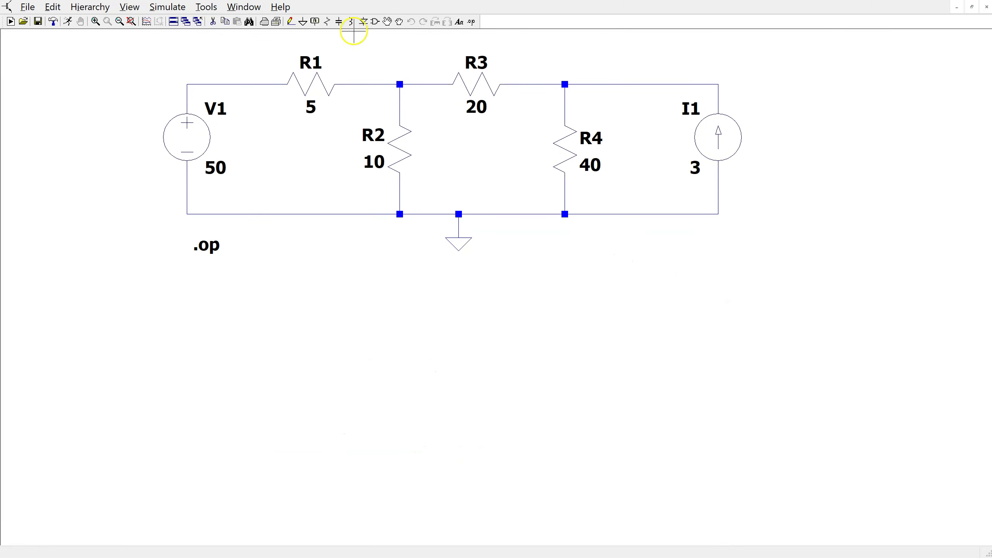
Step: Drag R3 out of the top wire and back into its gap, keeping wires attached
left_click(387, 21)
left_click(484, 82)
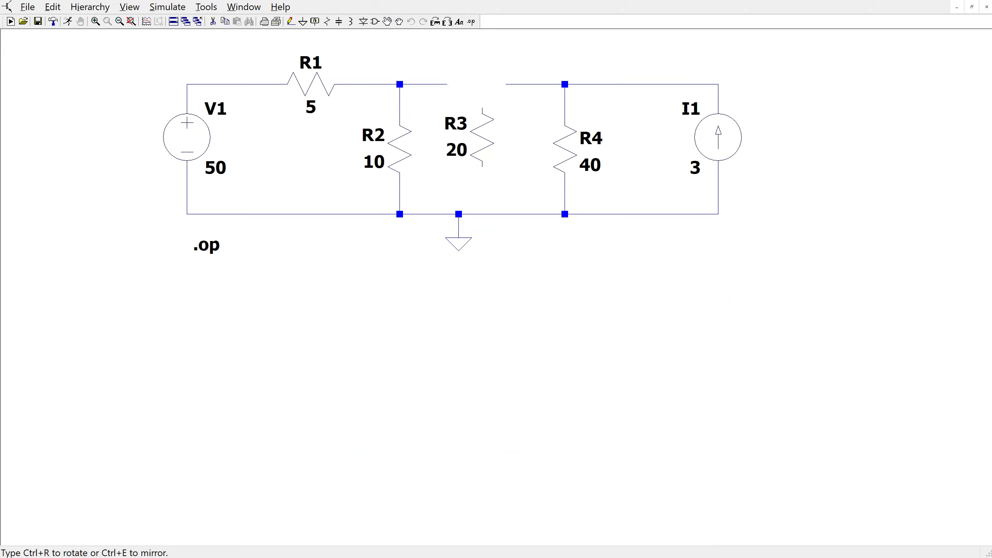
left_click(470, 87)
right_click(474, 149)
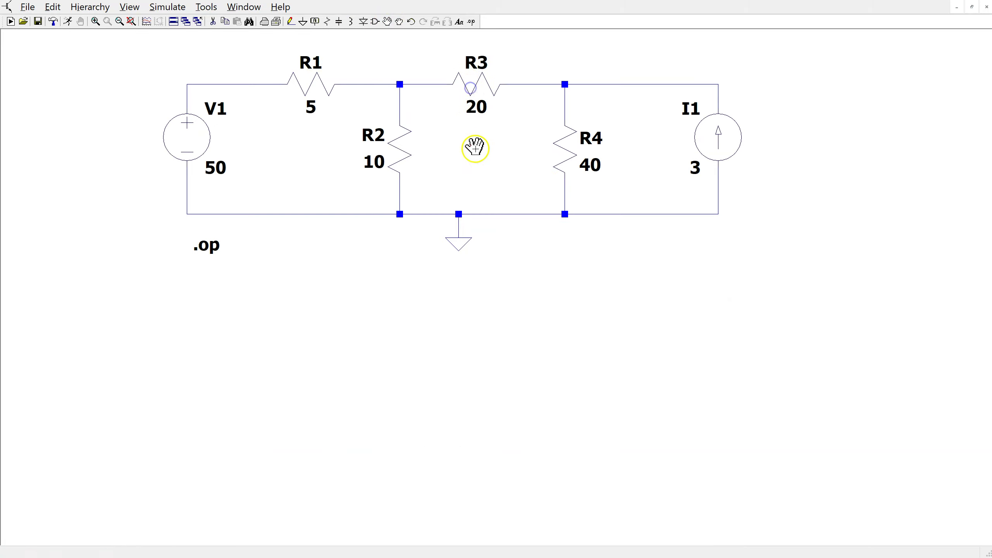
Step: Rerun the operating point and check I(R3) = -1.36842 and I(V1) = -2.42105
left_click(69, 20)
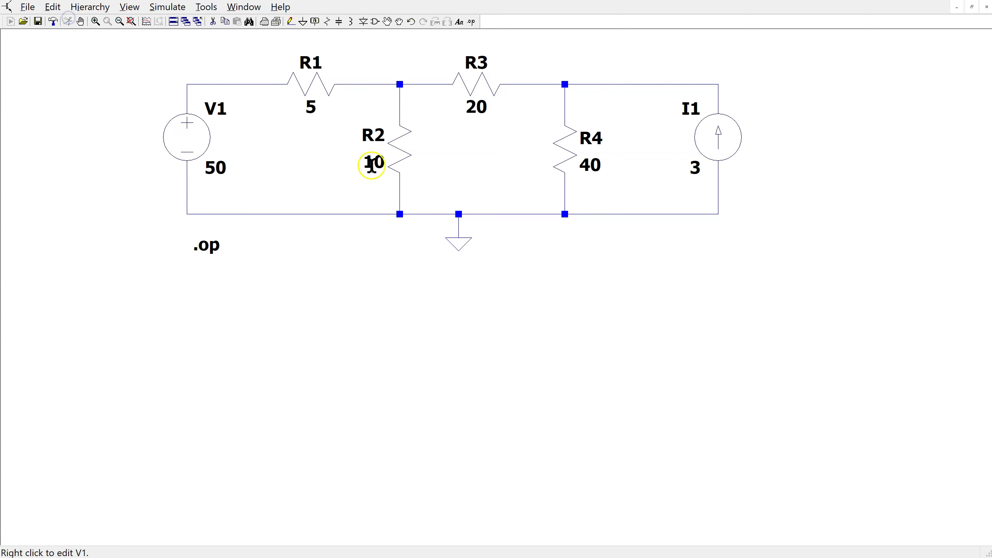
left_click(398, 181)
left_click(524, 231)
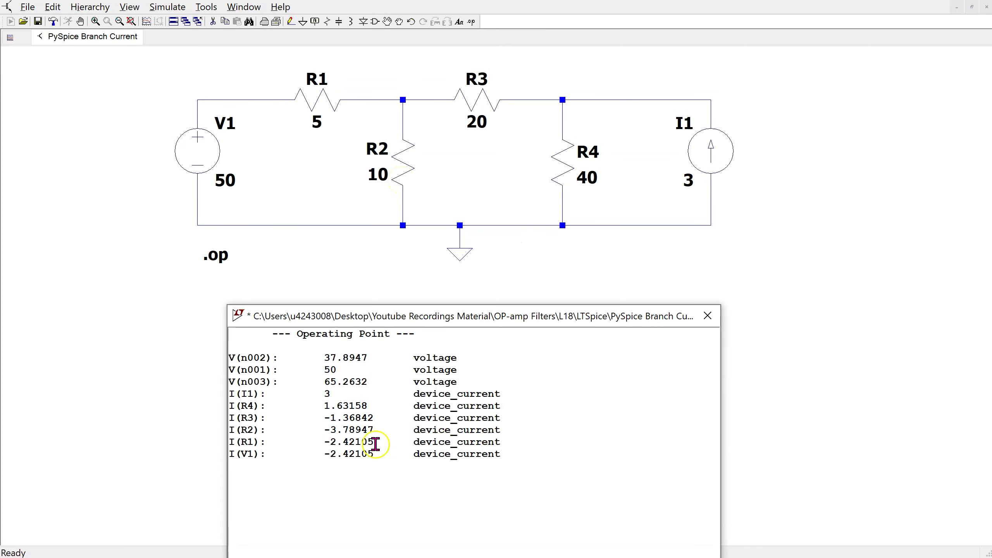
left_click(252, 454)
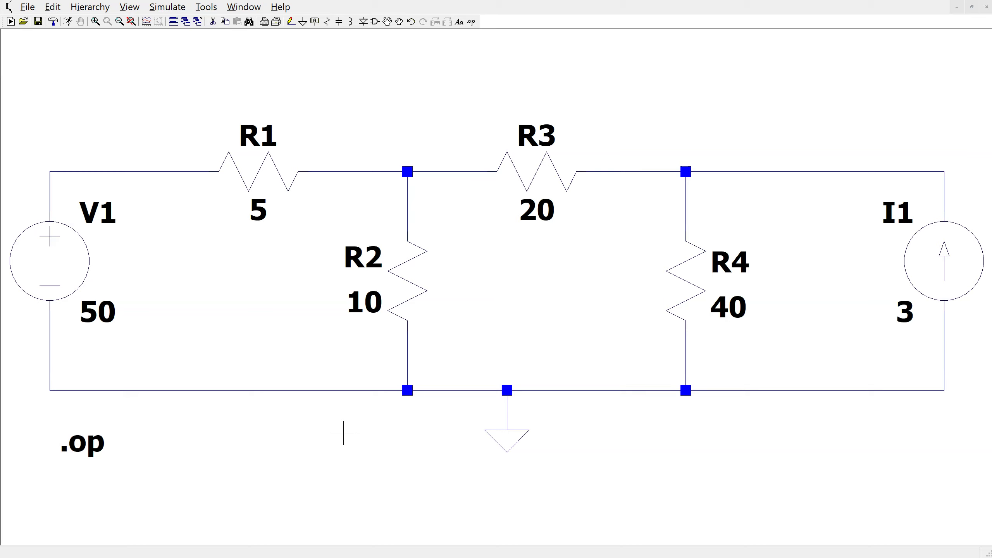
mouse_move(57, 273)
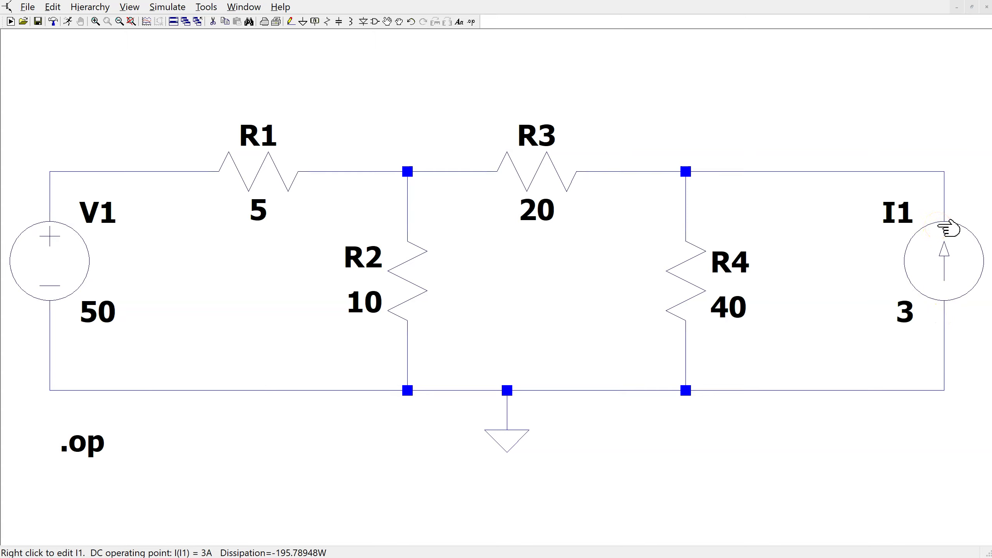
Step: Insert a 0 V source named Vtest in series between R3 and the R4 node
left_click(940, 286)
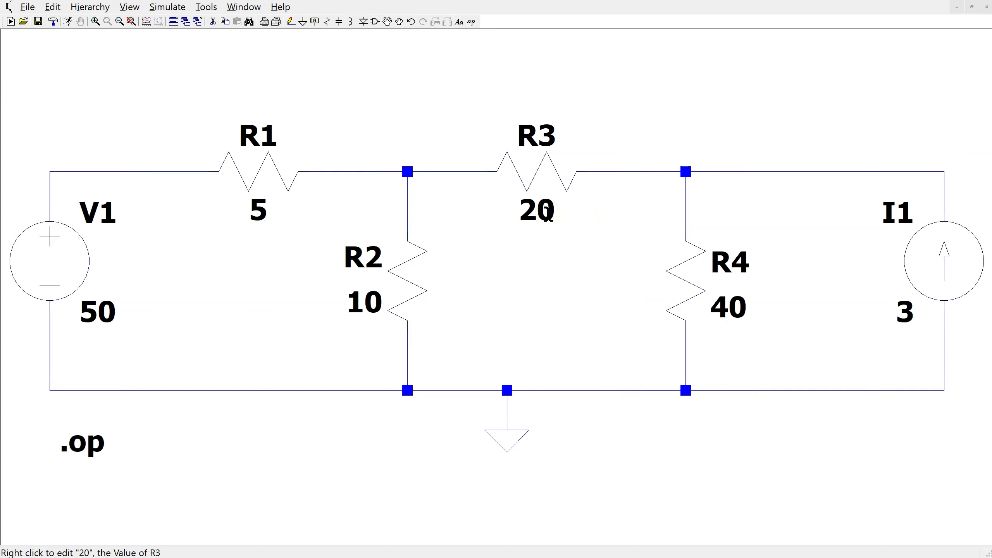
left_click(550, 235)
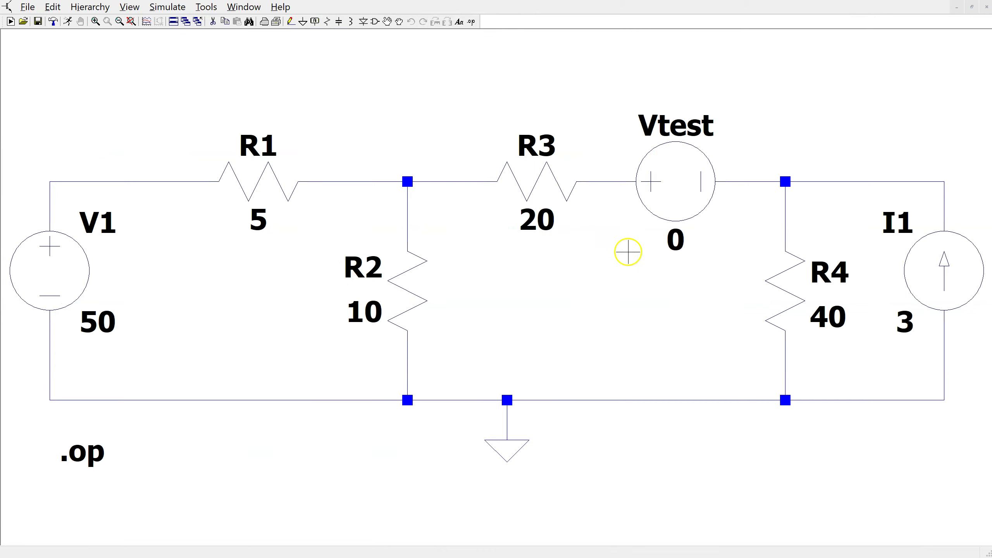
Step: Compare Vtest's -1.3684211 A with R3's 1.3684211 A, then re-run the operating point
mouse_move(679, 213)
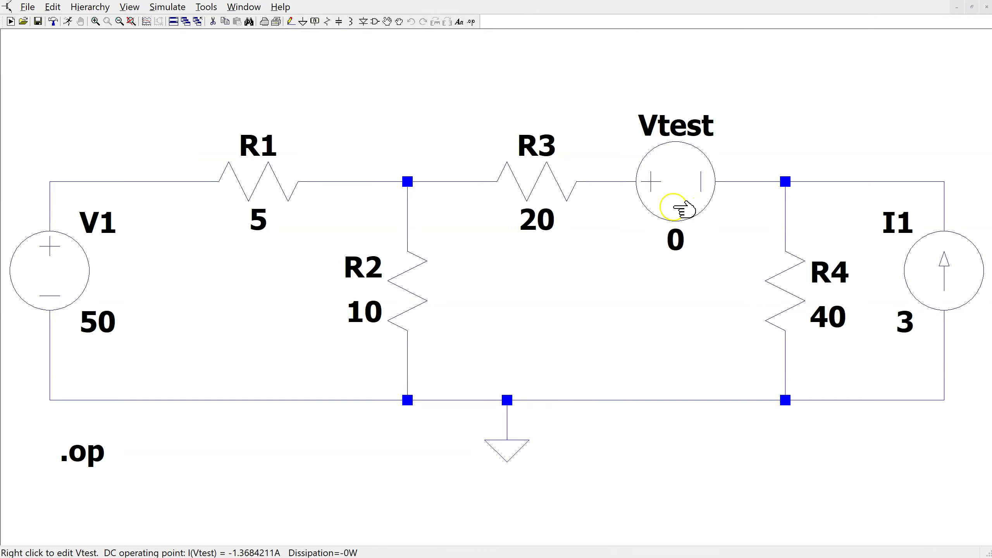
mouse_move(570, 201)
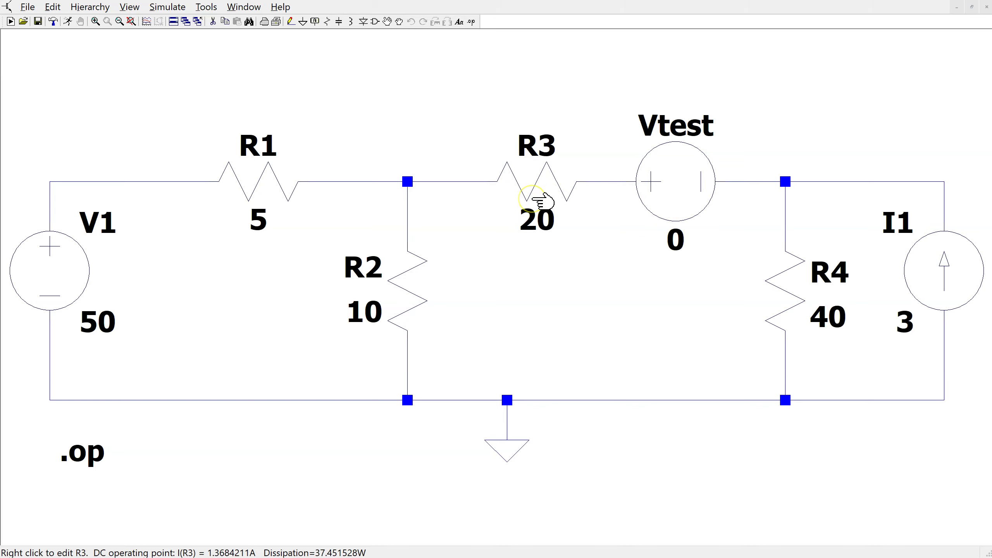
mouse_move(638, 204)
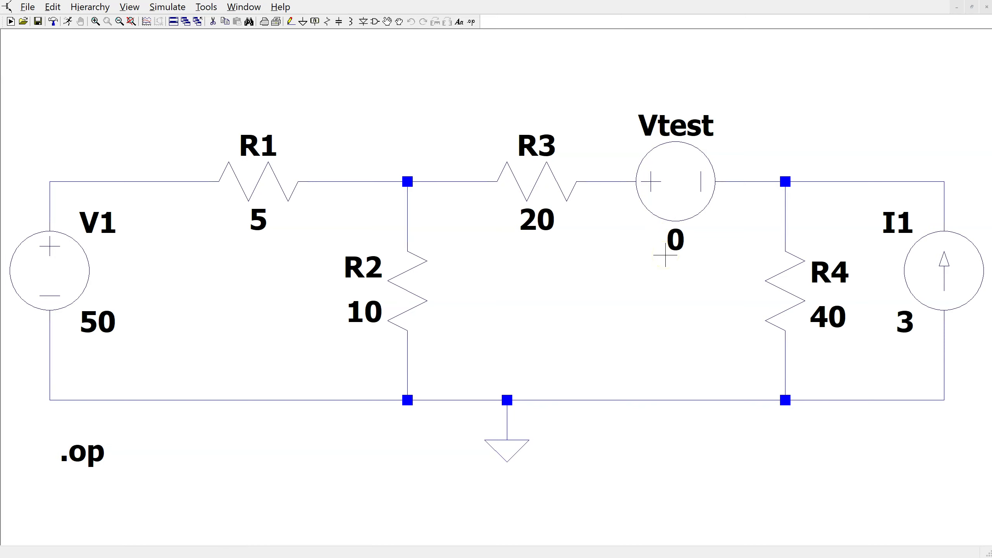
left_click(67, 25)
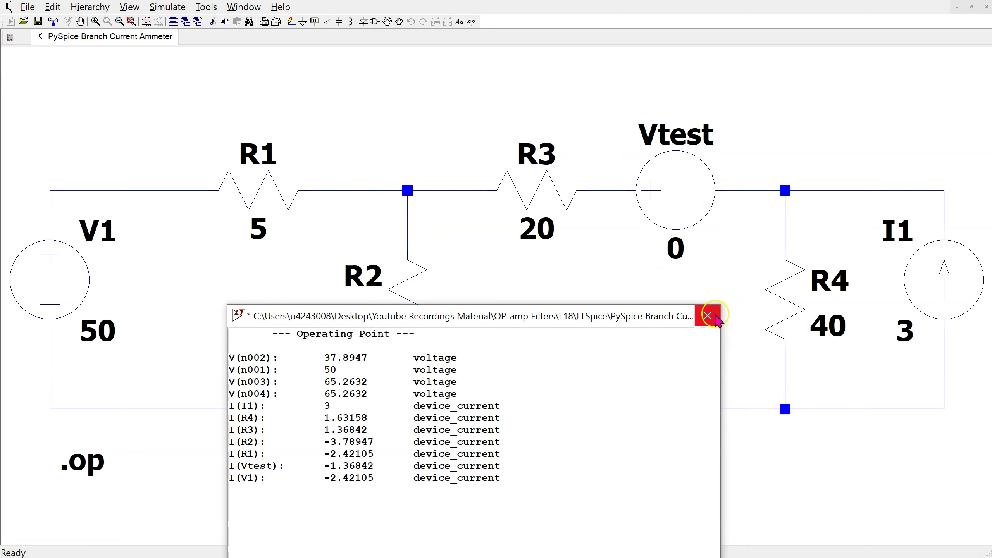
Step: Close the results listing I(Vtest) = -1.36842 and inspect Vtest's terminals on the schematic
left_click(712, 318)
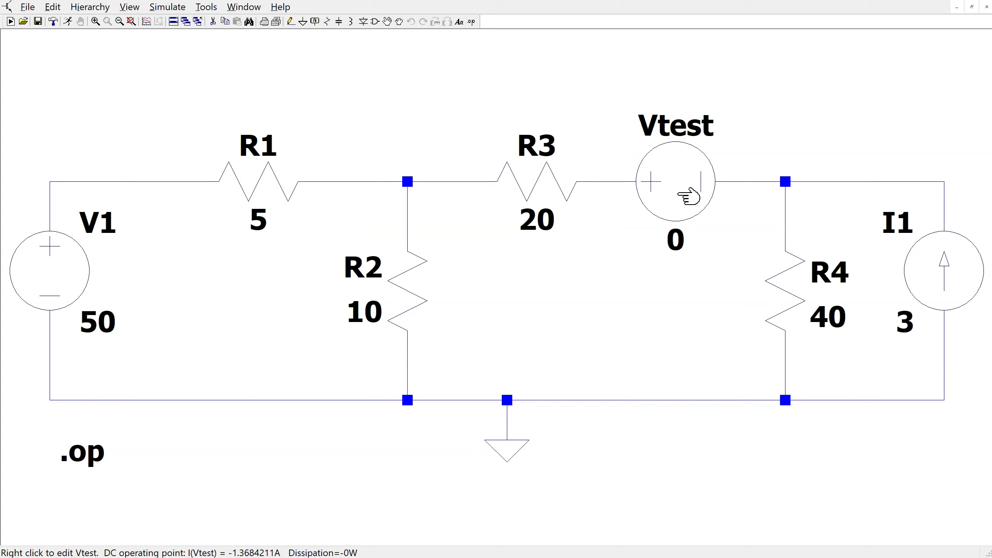
left_click(653, 197)
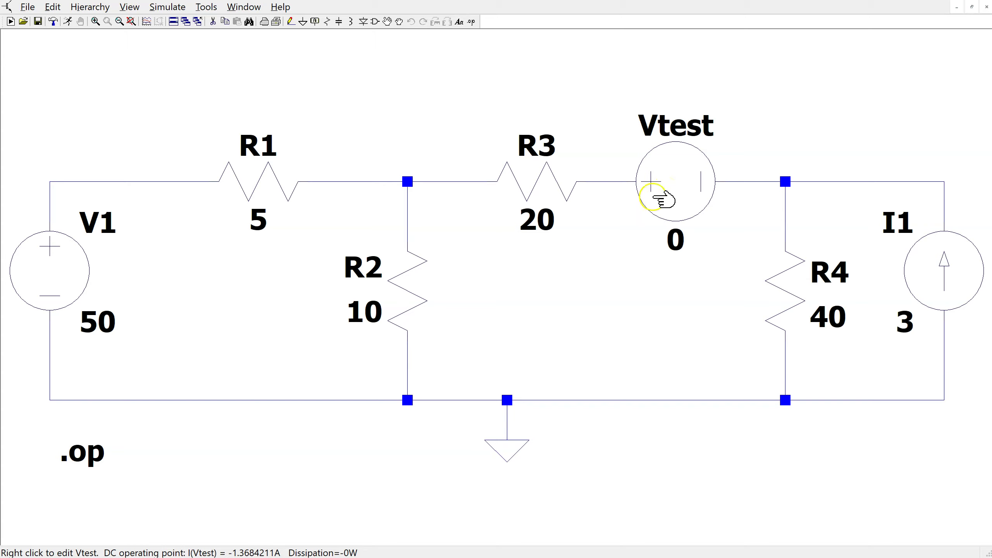